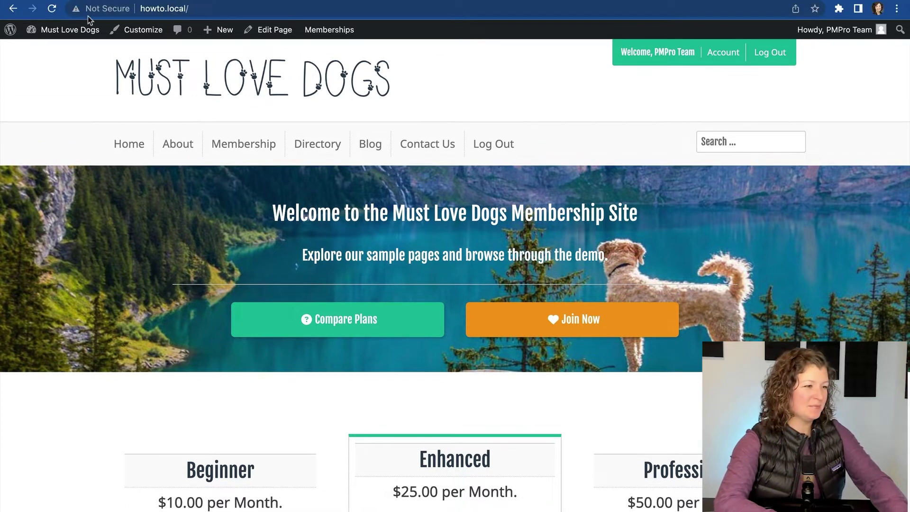
# - From the Dashboard, open Memberships > Add Ons and search for 'nav'
pyautogui.moveTo(69, 30)
pyautogui.click(42, 49)
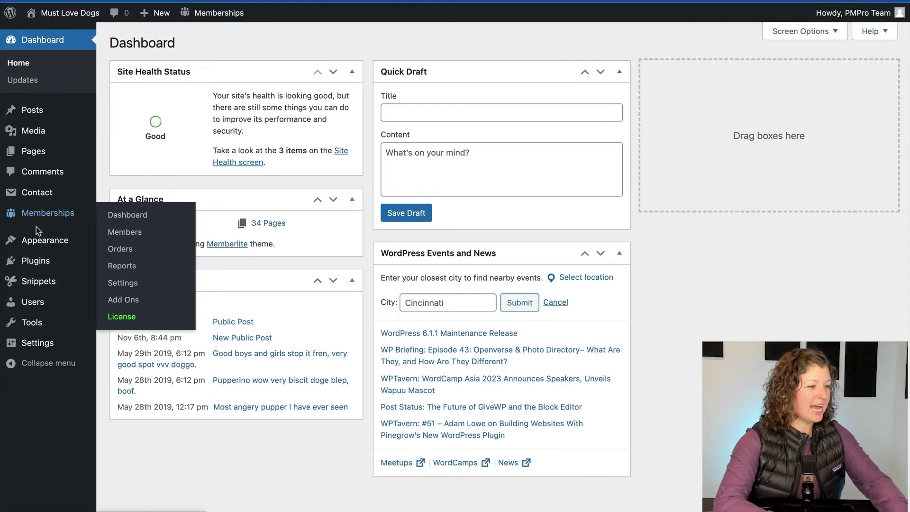
pyautogui.click(136, 300)
pyautogui.click(751, 169)
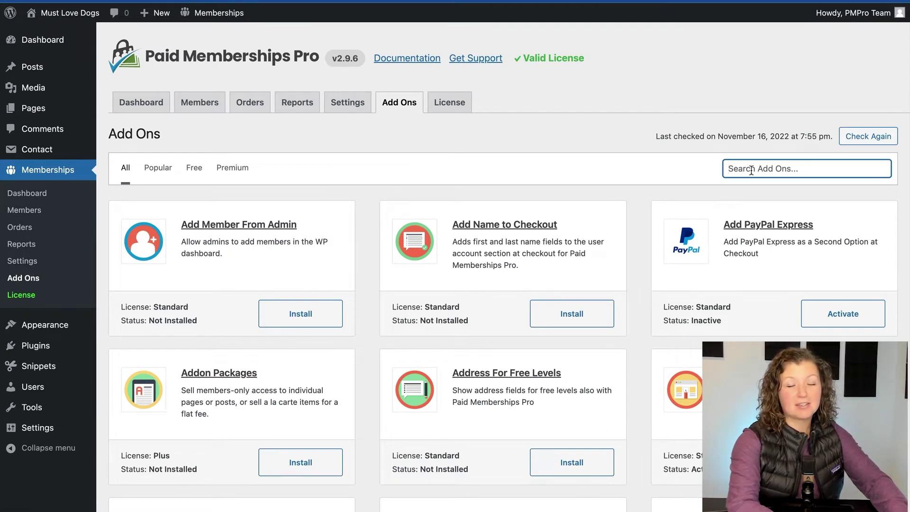
pyautogui.write('nav')
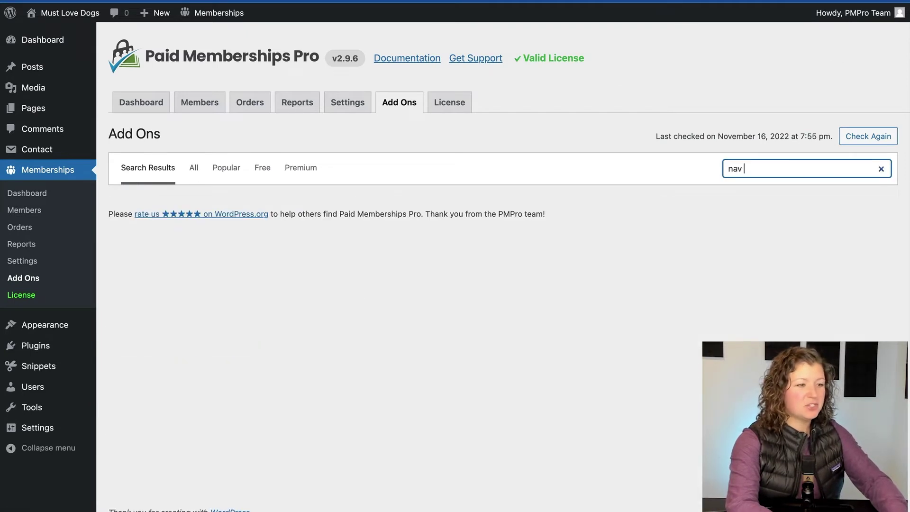
pyautogui.press('BackSpace')
# - Install and activate the Nav Menus add-on, then view the site's front end
pyautogui.click(321, 313)
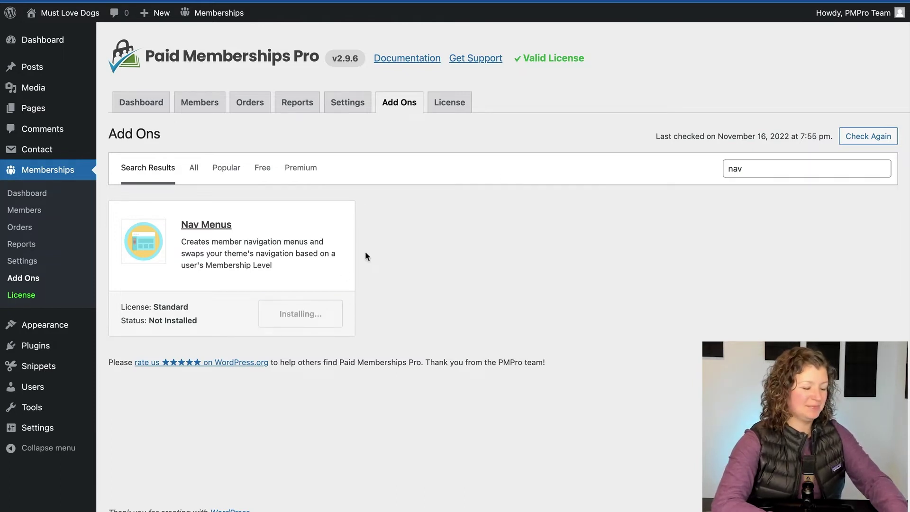
pyautogui.click(299, 314)
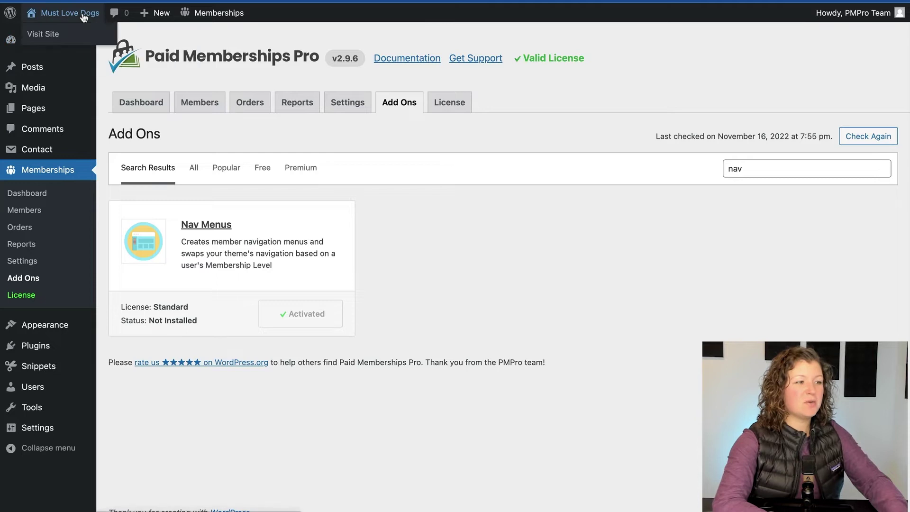
pyautogui.click(67, 12)
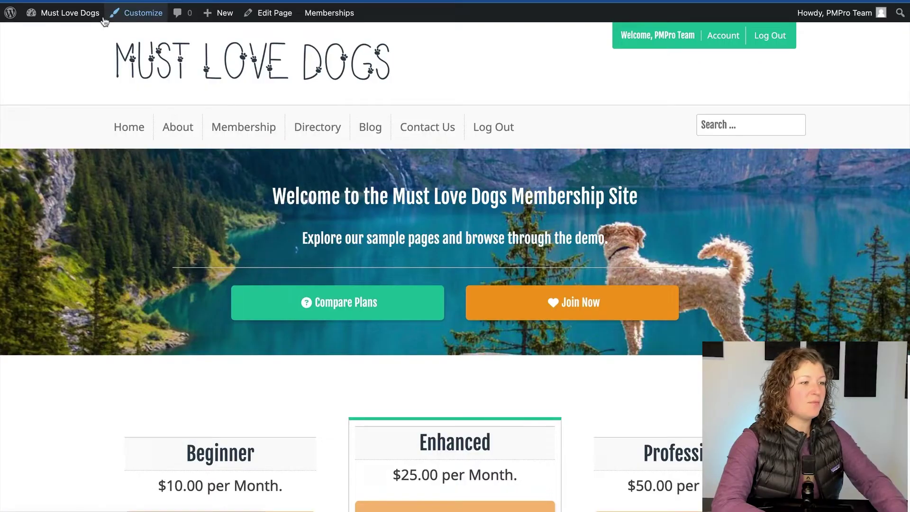
# - Go from the front end back to the admin Dashboard through the site name in the admin bar
pyautogui.click(80, 12)
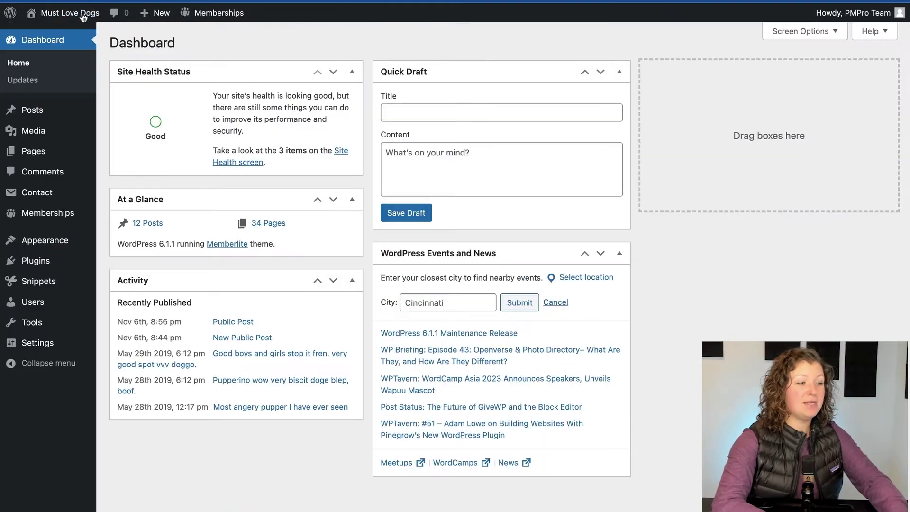
# - In Appearance > Menus, select 'Primary (Primary, Footer)' and review its items and locations
pyautogui.moveTo(60, 241)
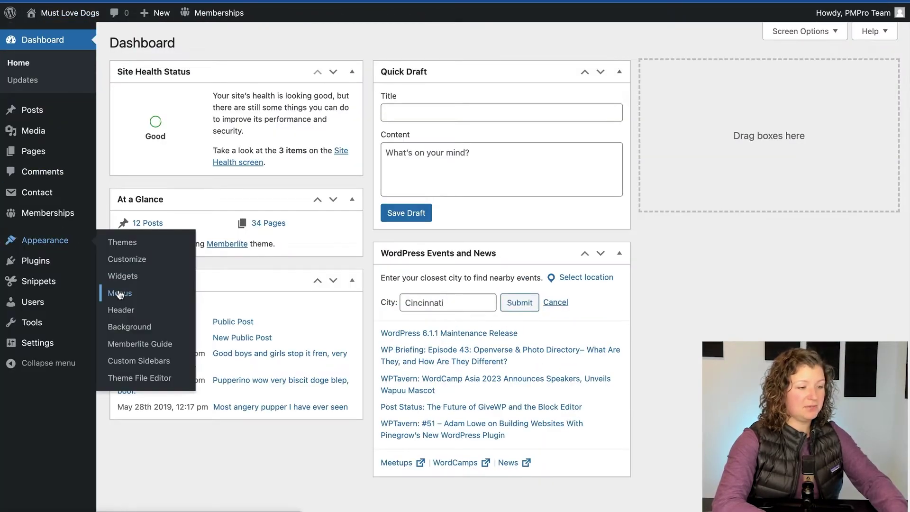
pyautogui.click(119, 294)
pyautogui.scroll(-3, 363, 321)
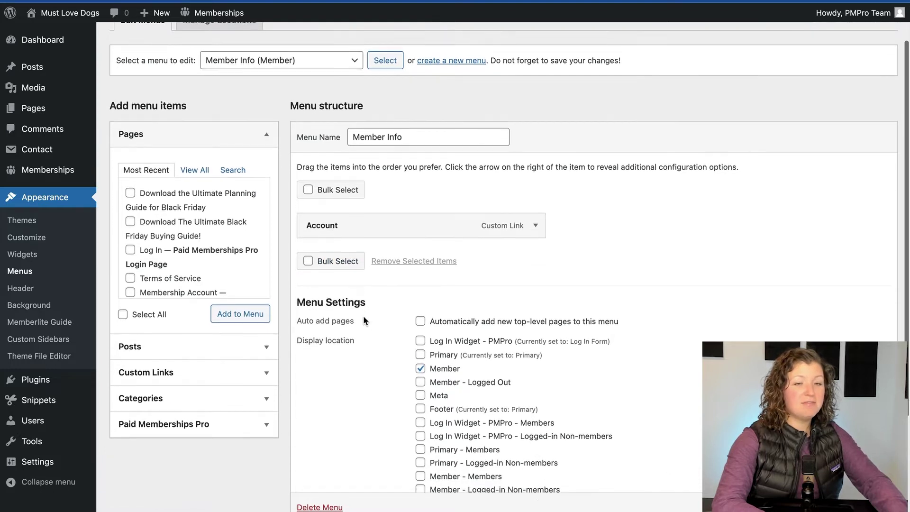
pyautogui.scroll(-1, 363, 321)
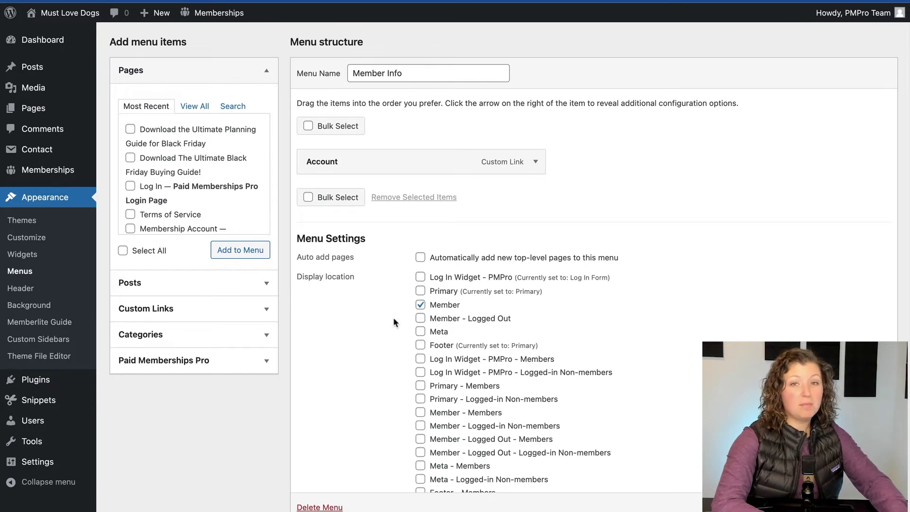
pyautogui.scroll(-1, 394, 319)
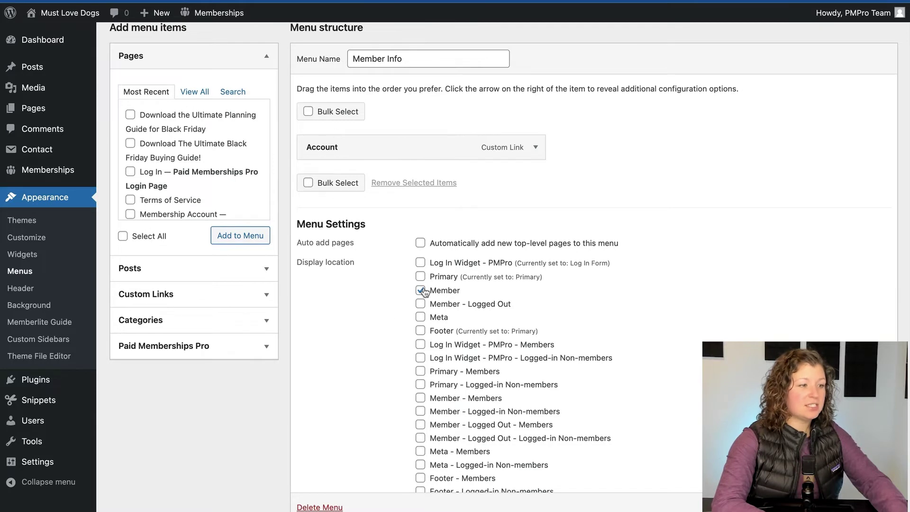
pyautogui.scroll(5, 424, 292)
pyautogui.click(293, 111)
pyautogui.click(266, 125)
pyautogui.click(385, 113)
pyautogui.scroll(-5, 315, 222)
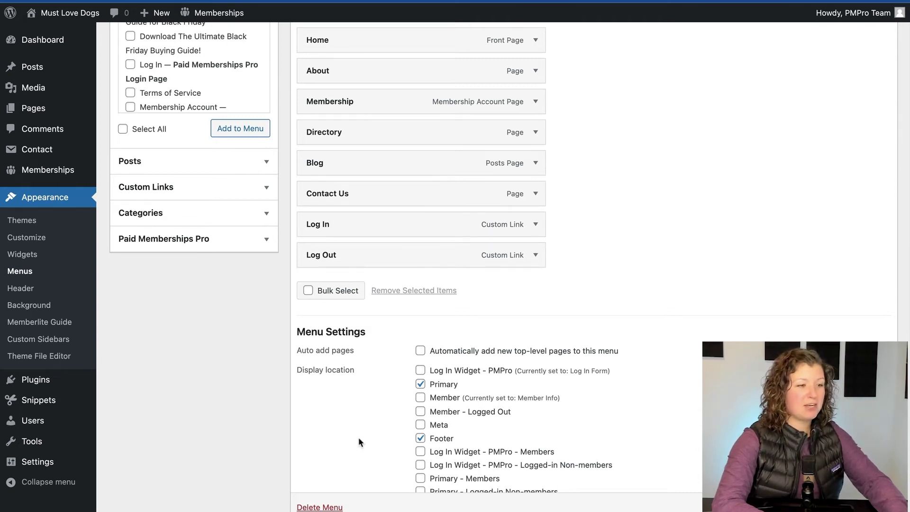
pyautogui.scroll(5, 359, 441)
# - Create a new menu named 'Primary Members Menu' assigned to the Primary - Members location
pyautogui.click(448, 112)
pyautogui.click(400, 187)
pyautogui.write('Primary Members Menu')
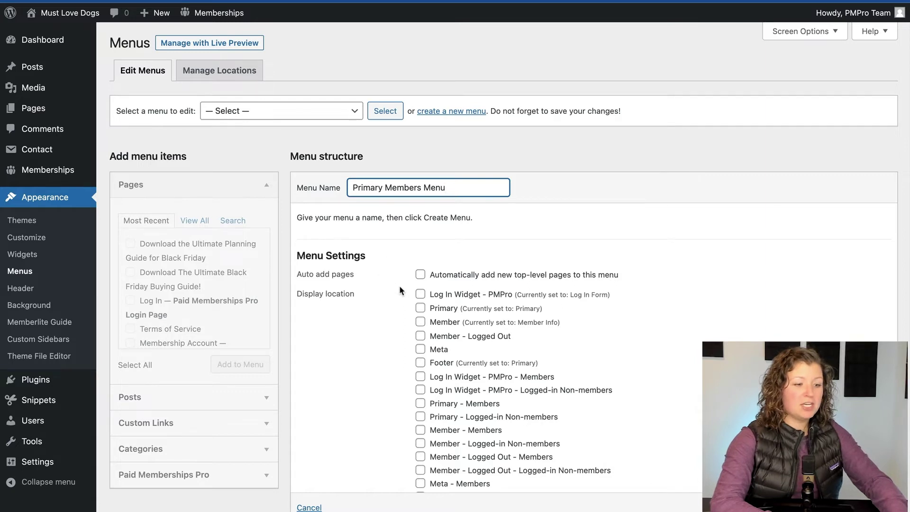
pyautogui.scroll(-1, 399, 286)
pyautogui.click(420, 387)
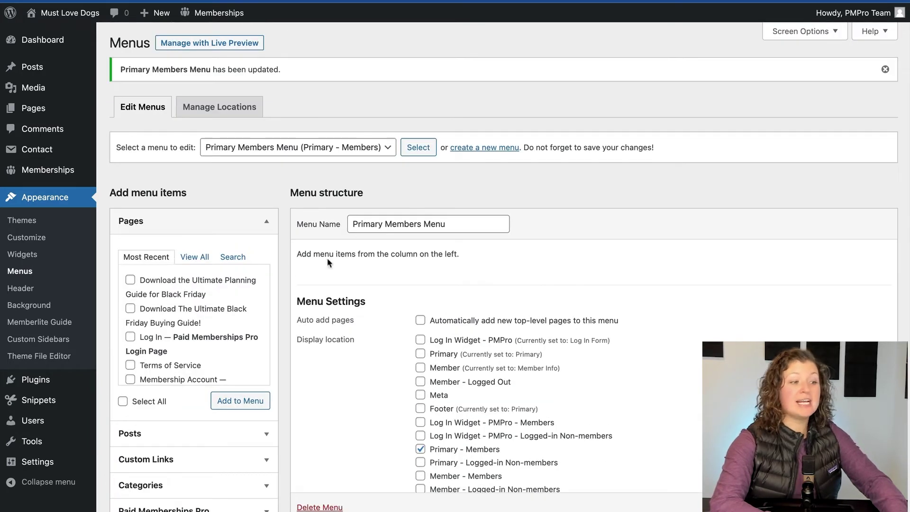
# - Add the Welcome front page and Blog to the menu, relabelling the front page 'Home'
pyautogui.click(195, 257)
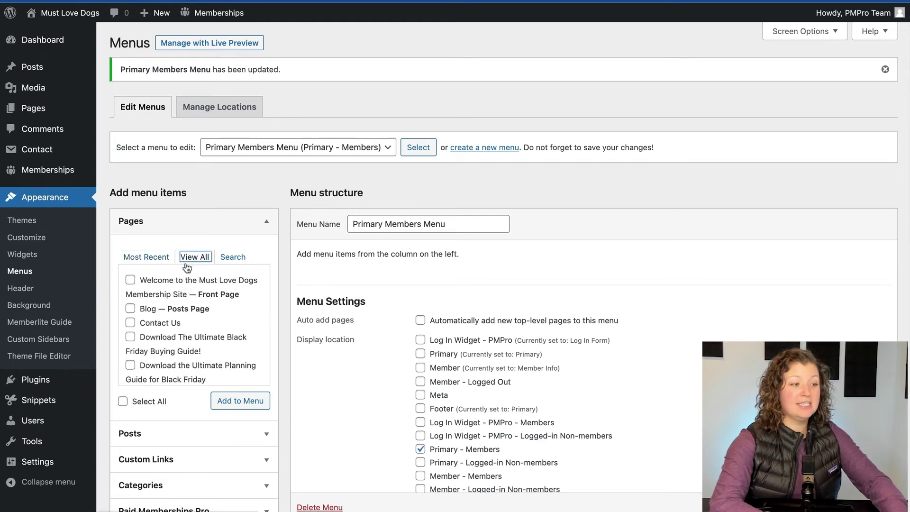
pyautogui.click(162, 281)
pyautogui.click(147, 310)
pyautogui.click(240, 403)
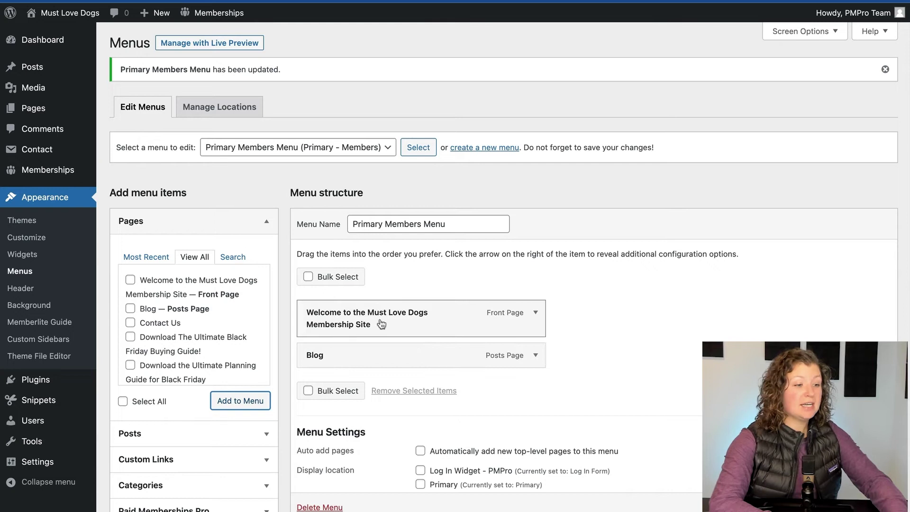
pyautogui.click(535, 313)
pyautogui.click(421, 366)
pyautogui.press('super+a')
pyautogui.write('Hom')
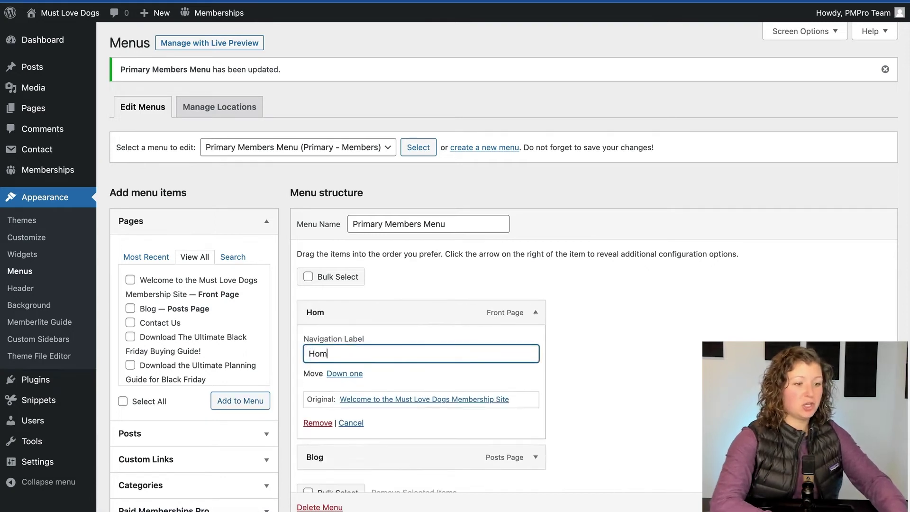
pyautogui.click(535, 313)
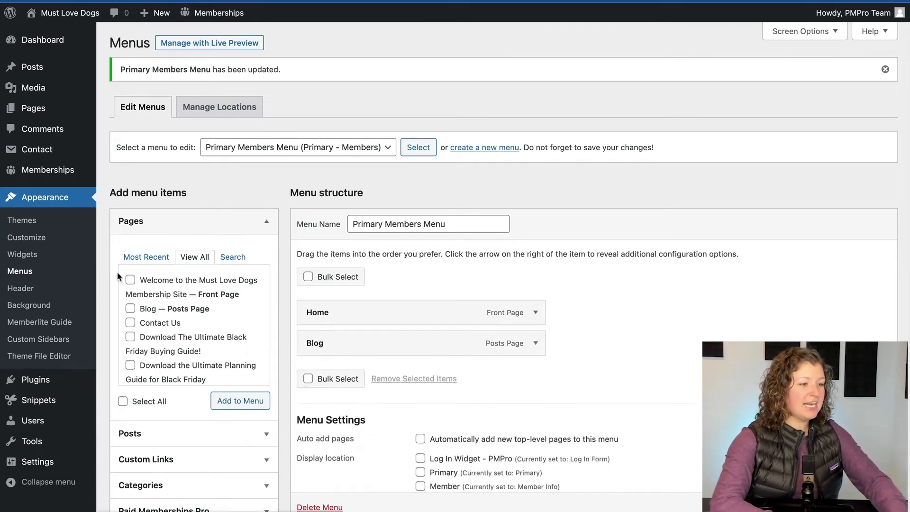
# - Search pages for 'account' and add Membership Account to the menu
pyautogui.click(232, 257)
pyautogui.click(194, 280)
pyautogui.write('accoun')
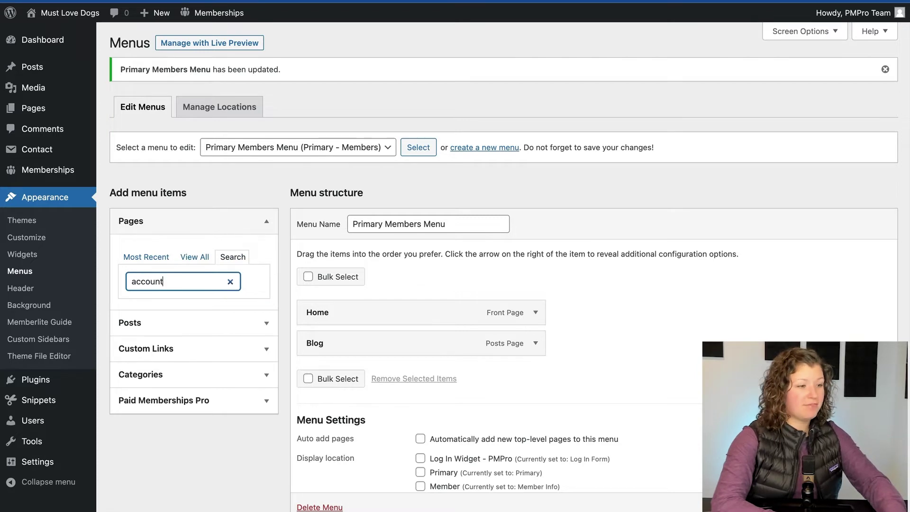
pyautogui.write('t')
pyautogui.click(130, 320)
pyautogui.click(228, 364)
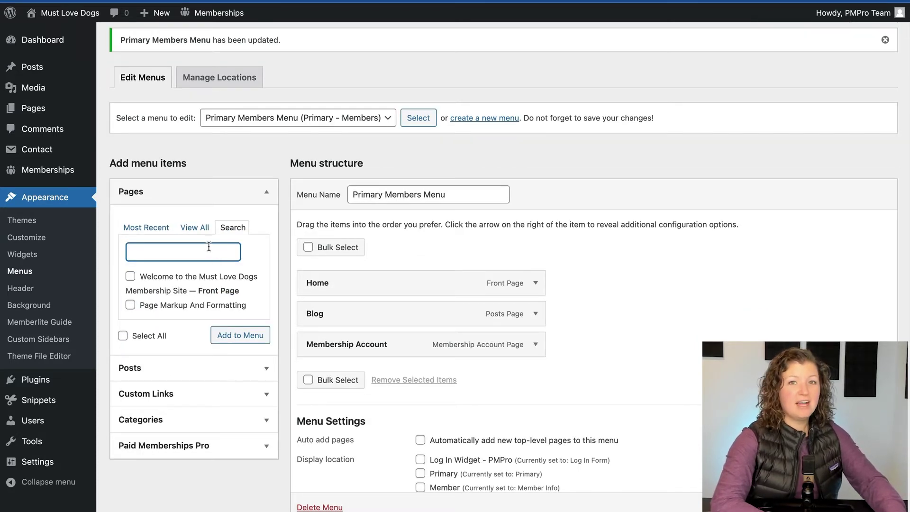
# - Add the Paid Memberships Pro Log Out link, then view the menu on the front end
pyautogui.click(242, 446)
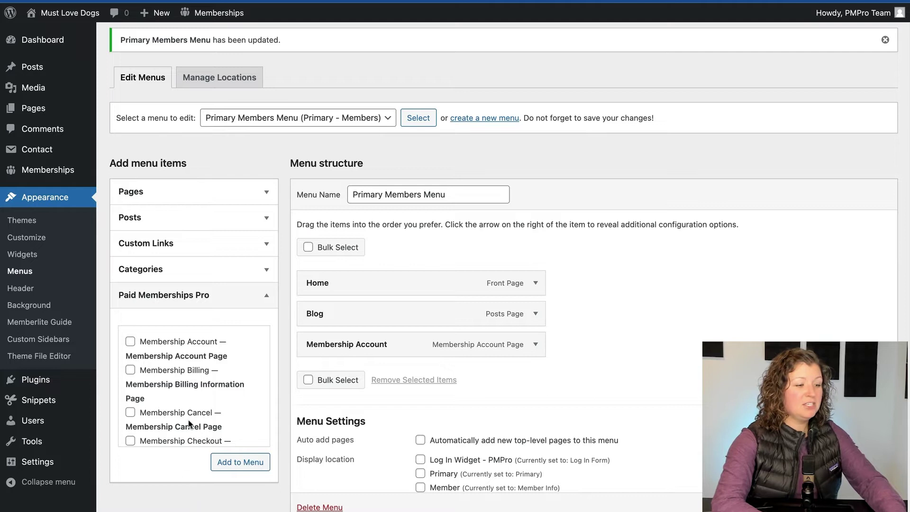
pyautogui.scroll(-6, 188, 423)
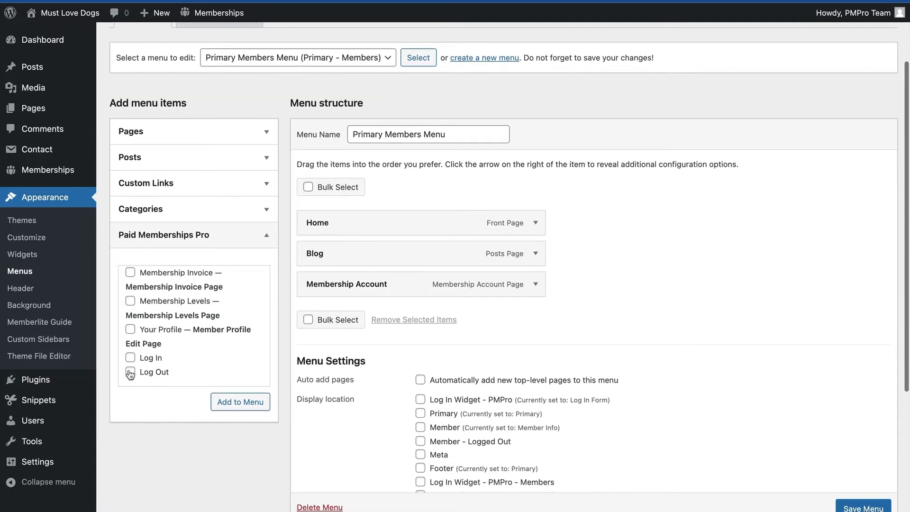
pyautogui.click(129, 372)
pyautogui.click(241, 401)
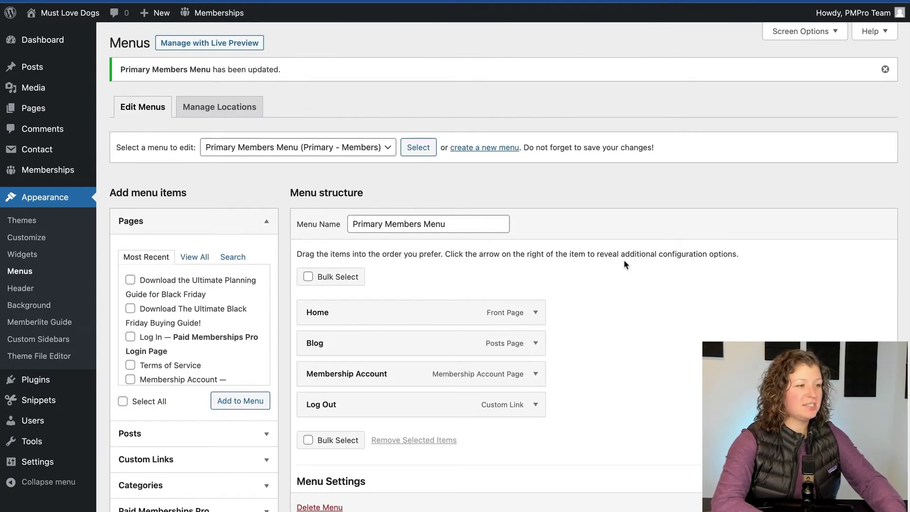
pyautogui.click(67, 14)
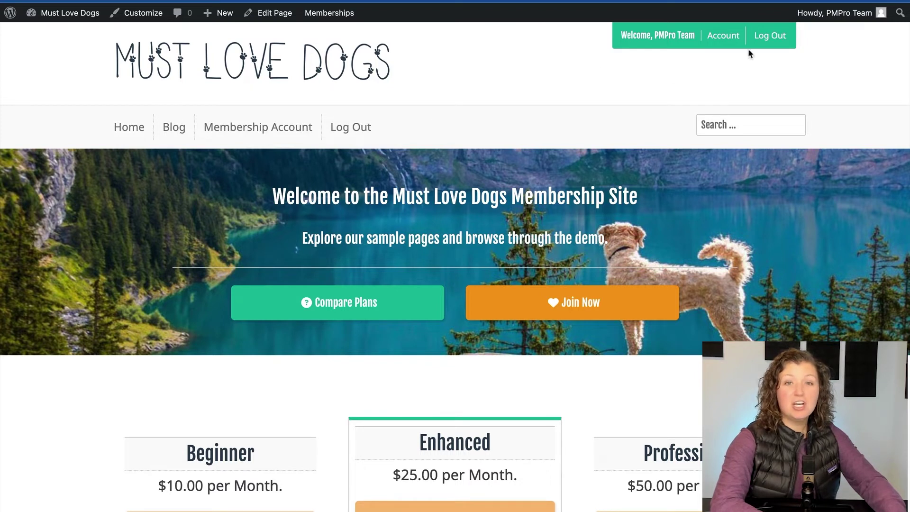
# - Log out to check the public menu, then log back in with the admin username and password
pyautogui.click(764, 41)
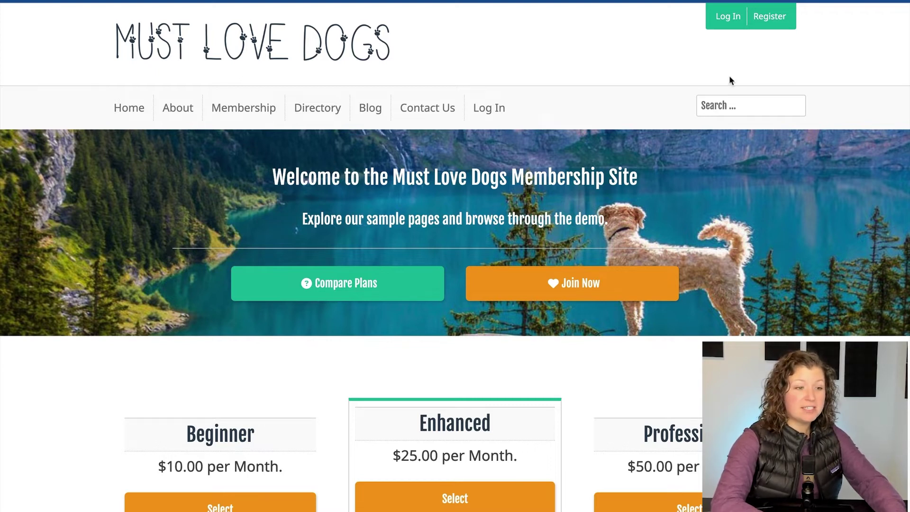
pyautogui.click(724, 21)
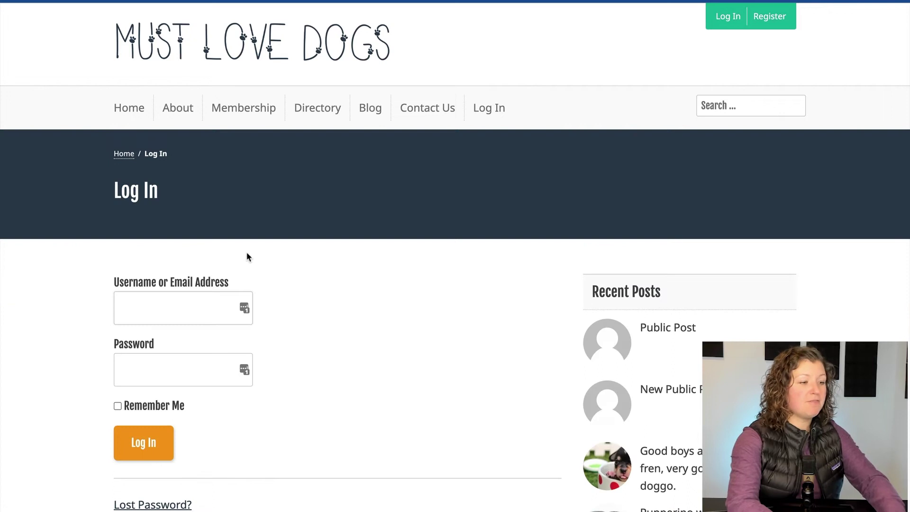
pyautogui.write('pmpro')
pyautogui.press('Tab')
pyautogui.write('p')
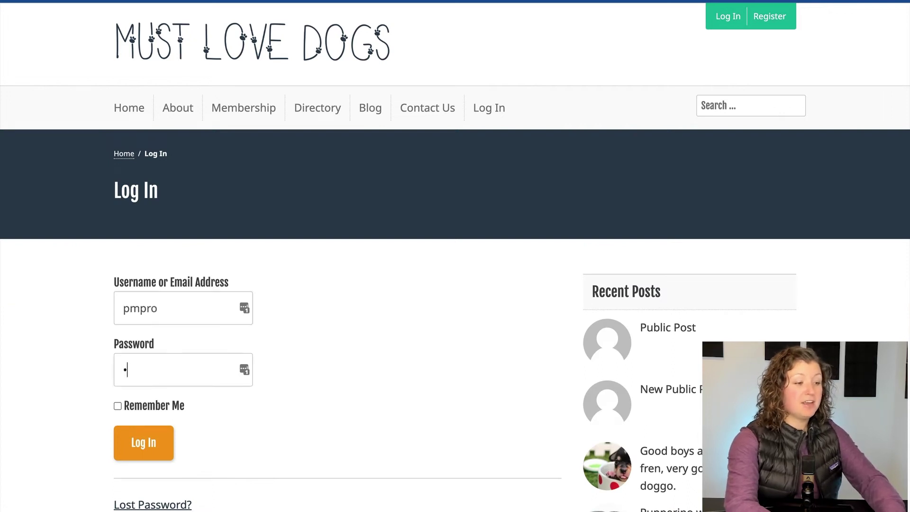
pyautogui.hotkey('ctrl', 'a')
pyautogui.write('pmpro')
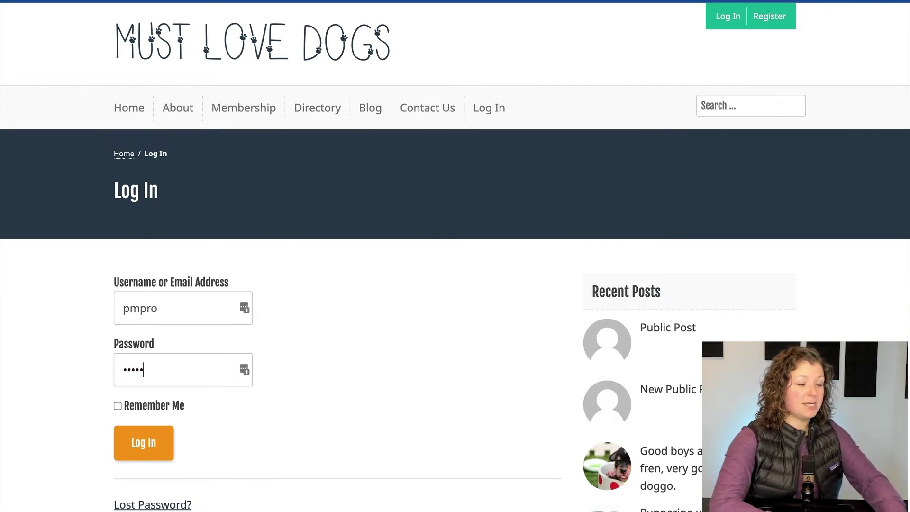
pyautogui.press('Return')
# - Edit the Beginner level, confirm Custom Menu is checked under Other Settings, and save it
pyautogui.moveTo(327, 13)
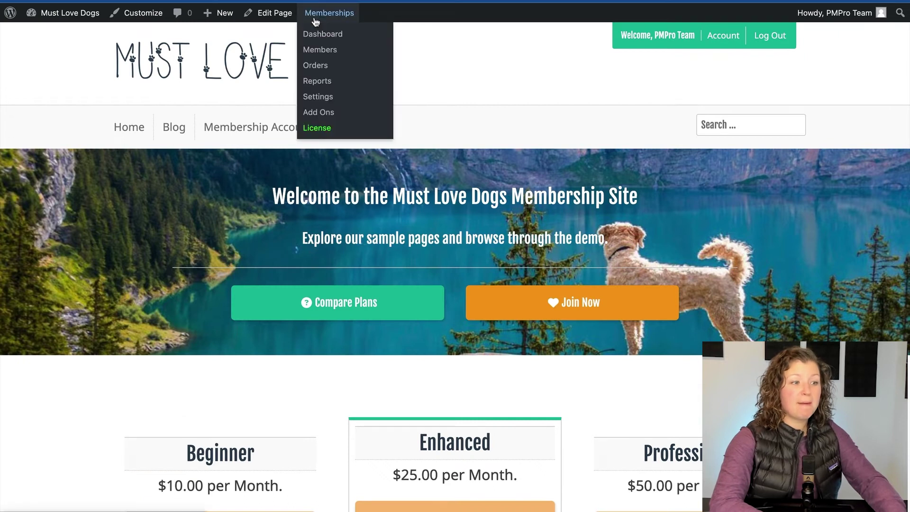
pyautogui.click(318, 97)
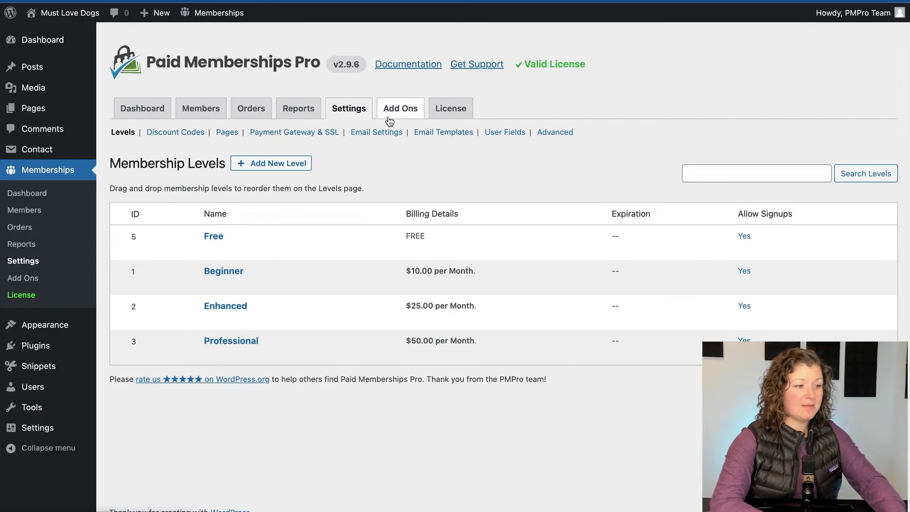
pyautogui.click(218, 271)
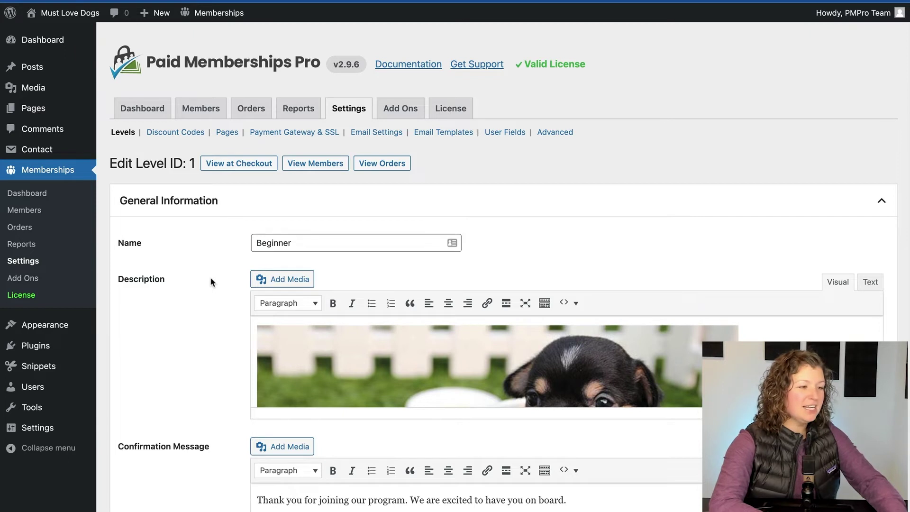
pyautogui.scroll(-20, 210, 282)
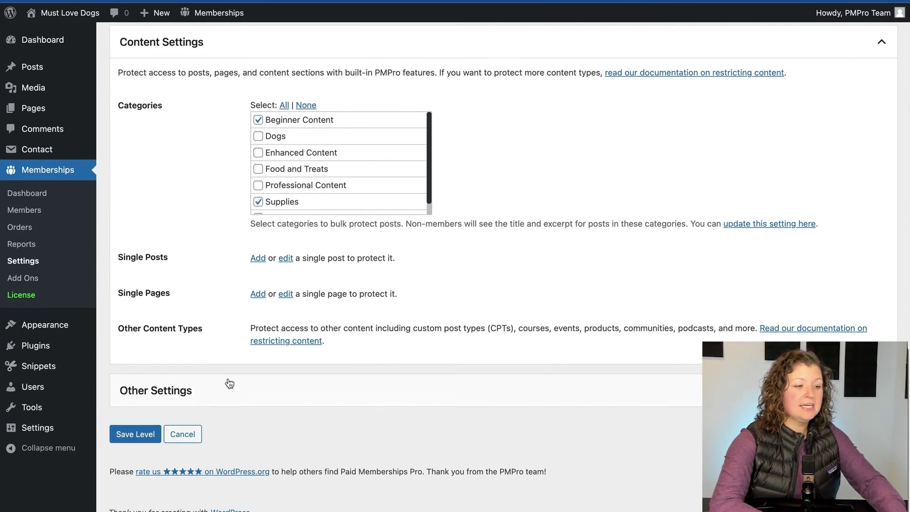
pyautogui.click(228, 377)
pyautogui.scroll(-3, 228, 382)
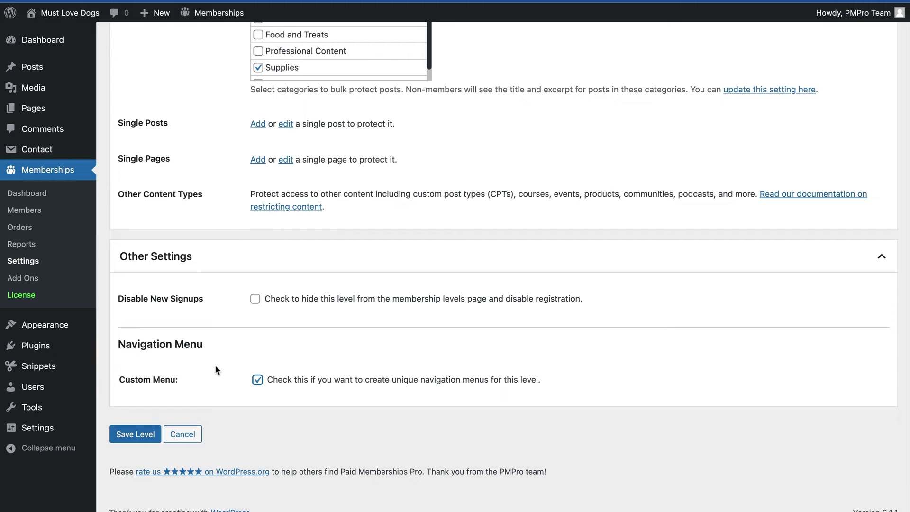
pyautogui.click(129, 433)
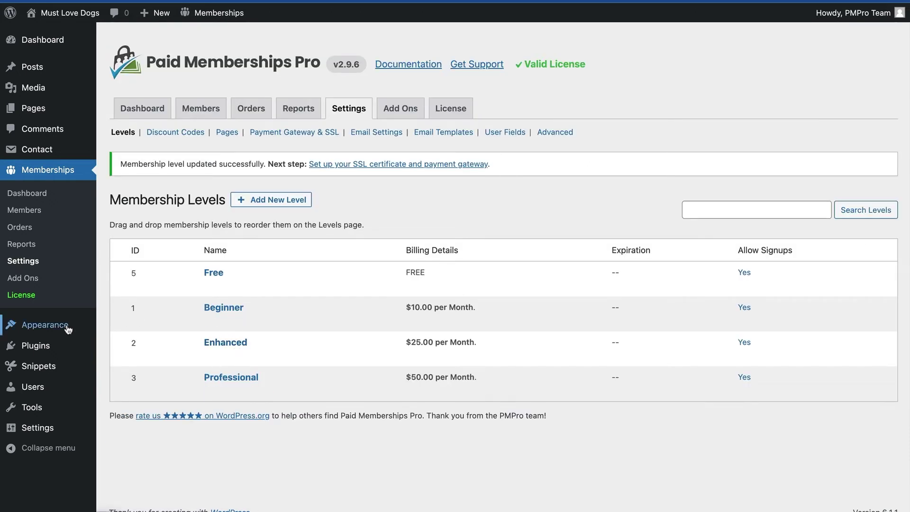
# - In Appearance > Menus, create a new menu named 'Primary - Beginner Members'
pyautogui.moveTo(18, 326)
pyautogui.click(119, 376)
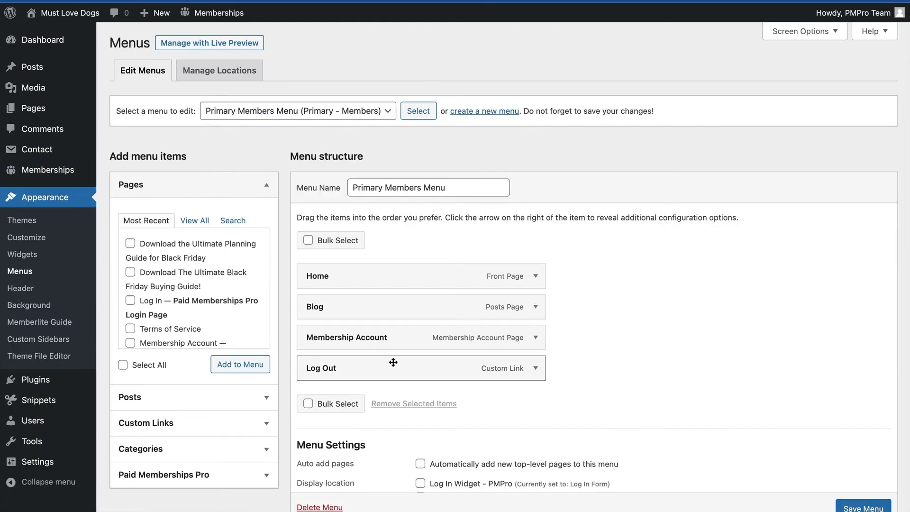
pyautogui.scroll(-4, 400, 364)
pyautogui.scroll(-2, 404, 369)
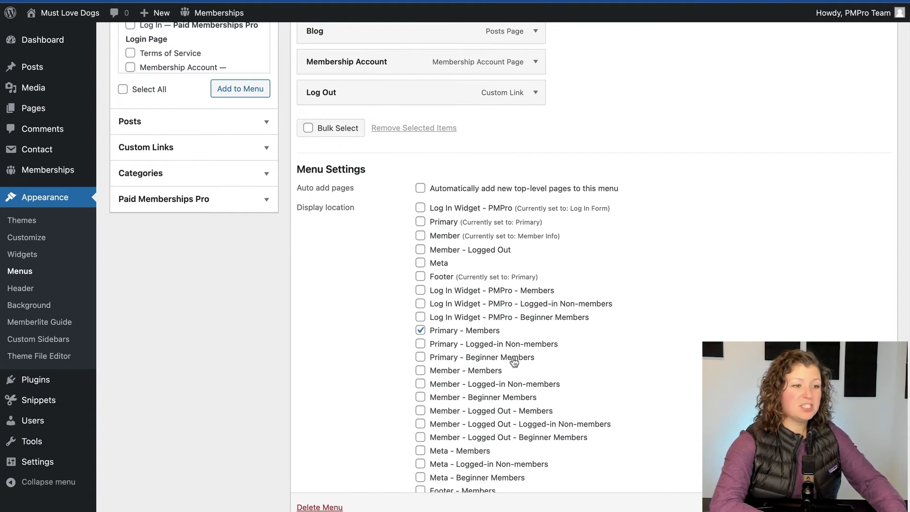
pyautogui.scroll(6, 514, 362)
pyautogui.click(494, 112)
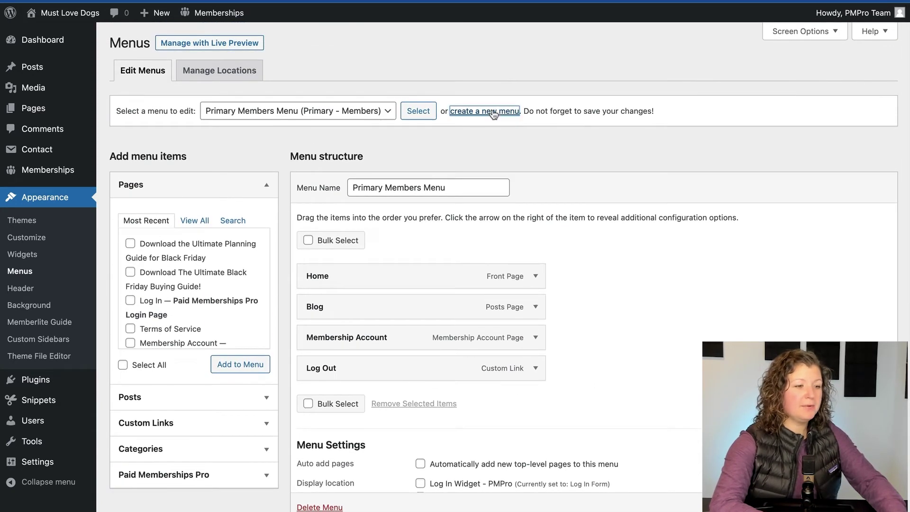
pyautogui.click(378, 186)
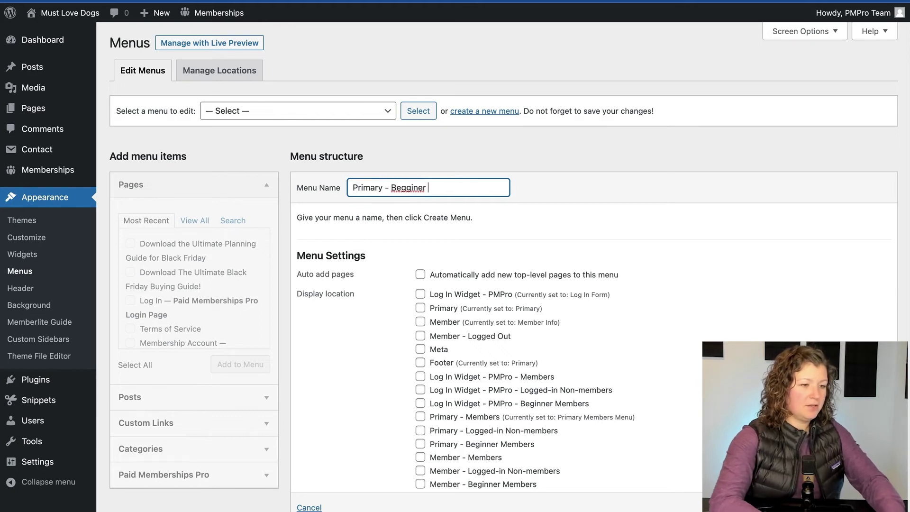
pyautogui.hotkey('alt', 'shift', 'Left')
pyautogui.hotkey('alt', 'shift', 'Left')
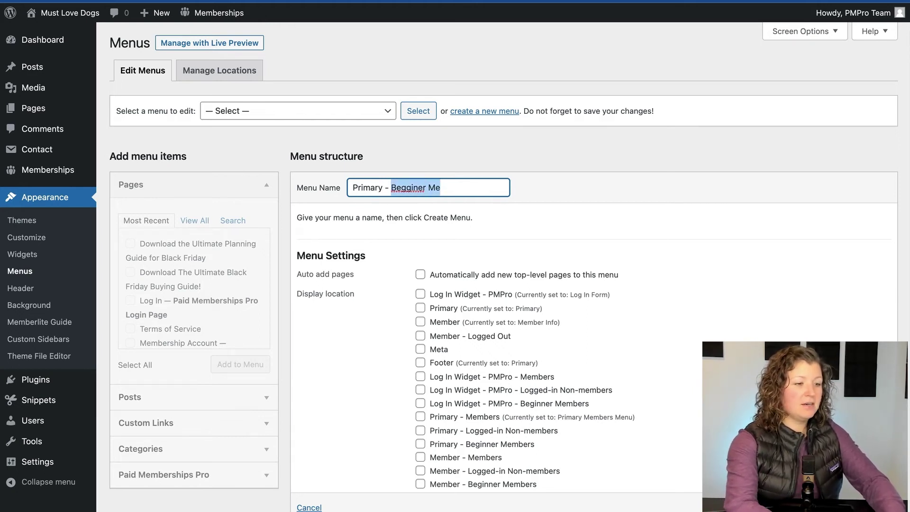
pyautogui.press('BackSpace')
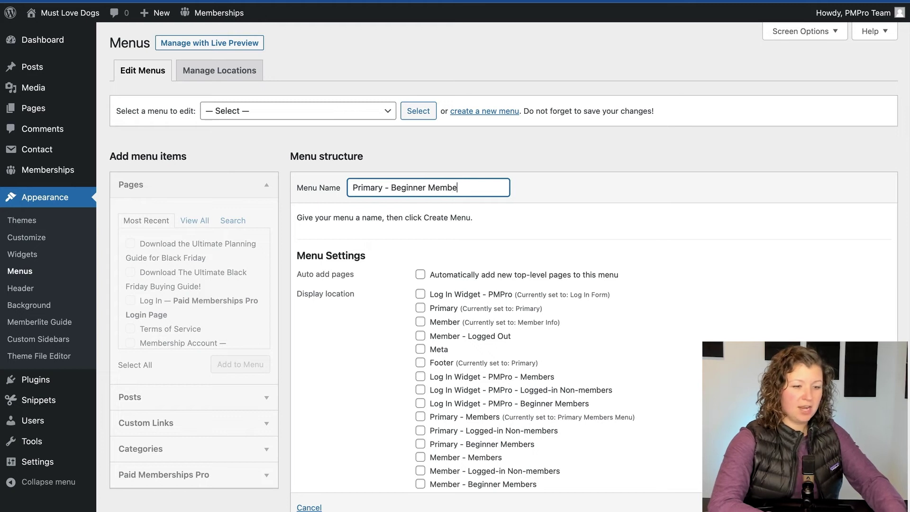
pyautogui.press('Return')
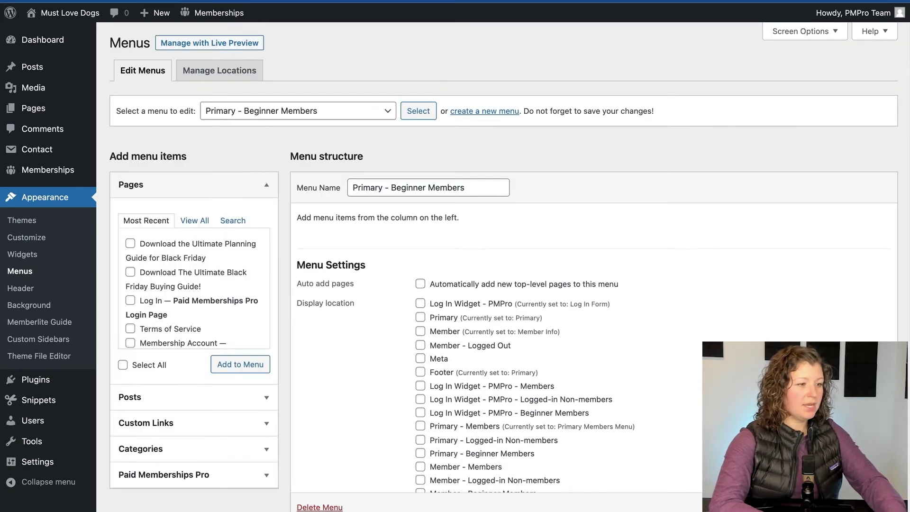
# - Add the Welcome and Blog pages plus the Membership Account page to the menu
pyautogui.click(232, 221)
pyautogui.click(194, 221)
pyautogui.click(130, 243)
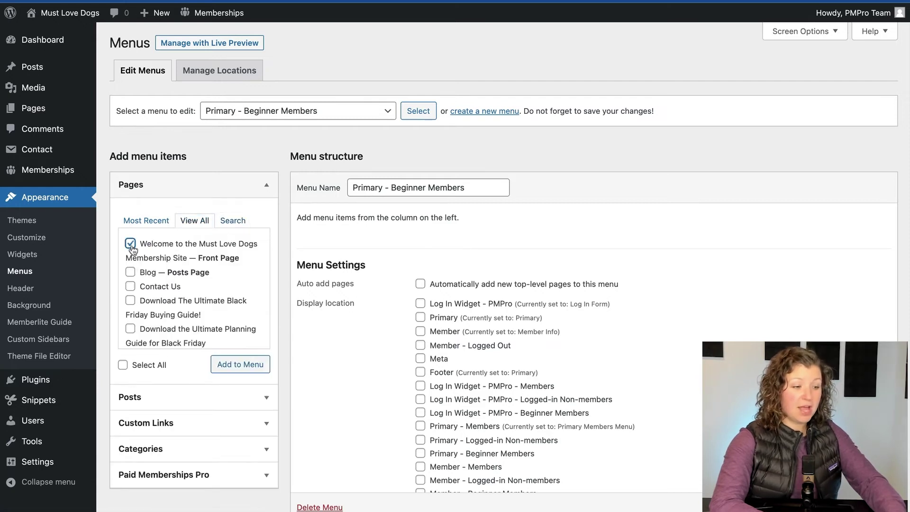
pyautogui.click(227, 364)
pyautogui.click(232, 220)
pyautogui.click(207, 244)
pyautogui.write('accoujt')
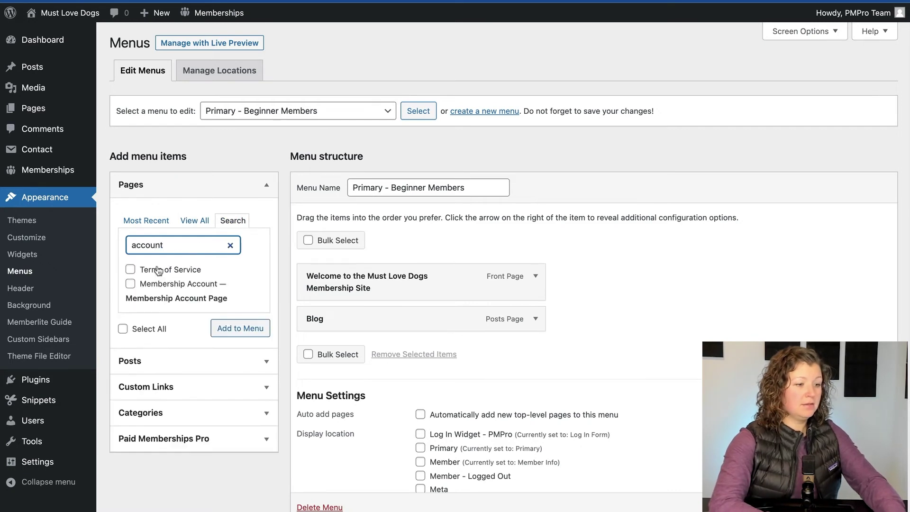
pyautogui.click(158, 291)
pyautogui.click(239, 328)
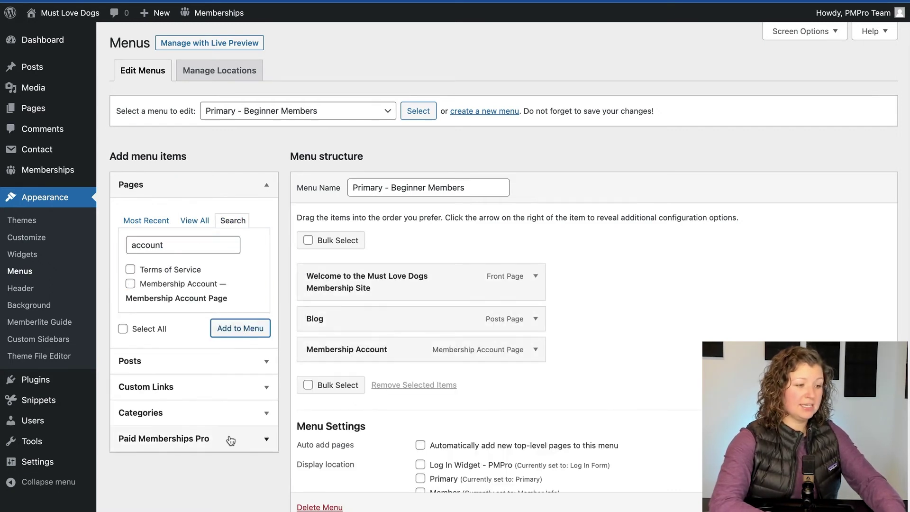
# - Add the Paid Memberships Pro Log Out link to the menu
pyautogui.click(264, 437)
pyautogui.scroll(-3, 231, 426)
pyautogui.scroll(-3, 231, 427)
pyautogui.click(156, 425)
pyautogui.click(235, 455)
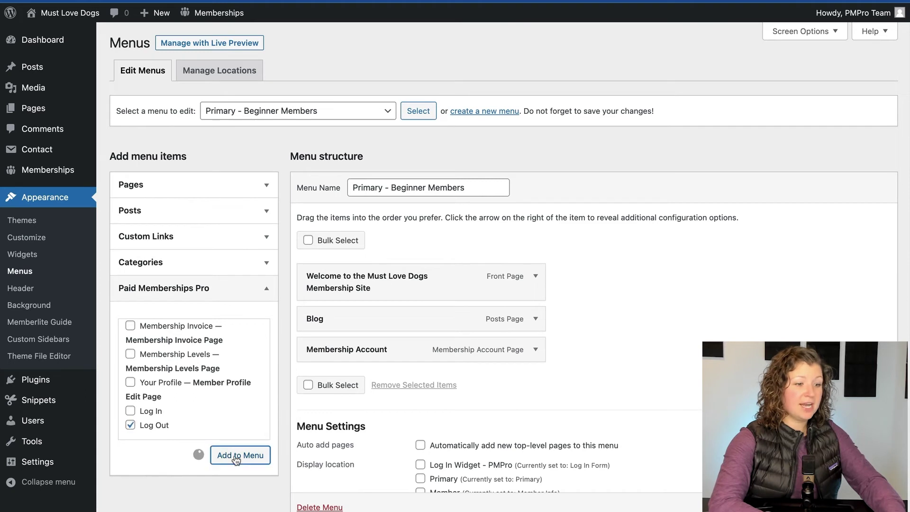
# - Rename the Welcome menu item to 'Home'
pyautogui.click(536, 277)
pyautogui.tripleClick(359, 332)
pyautogui.write('Home')
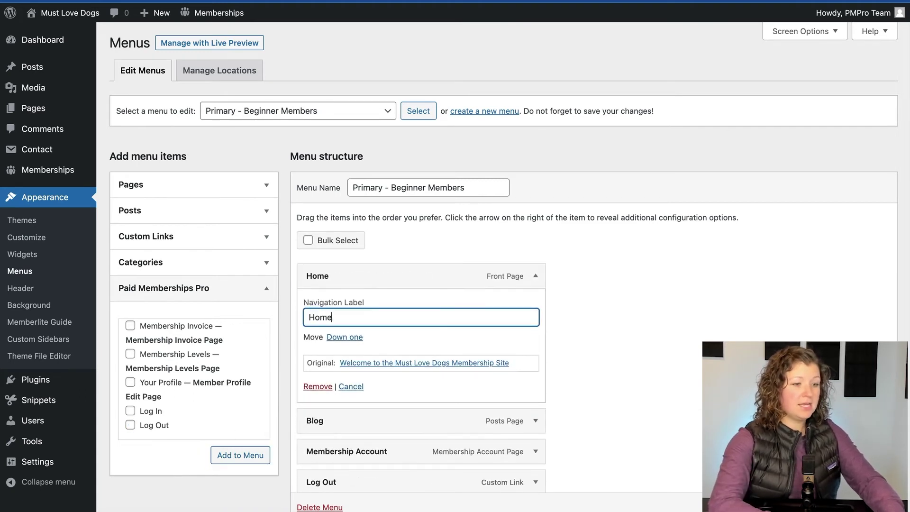
pyautogui.click(539, 279)
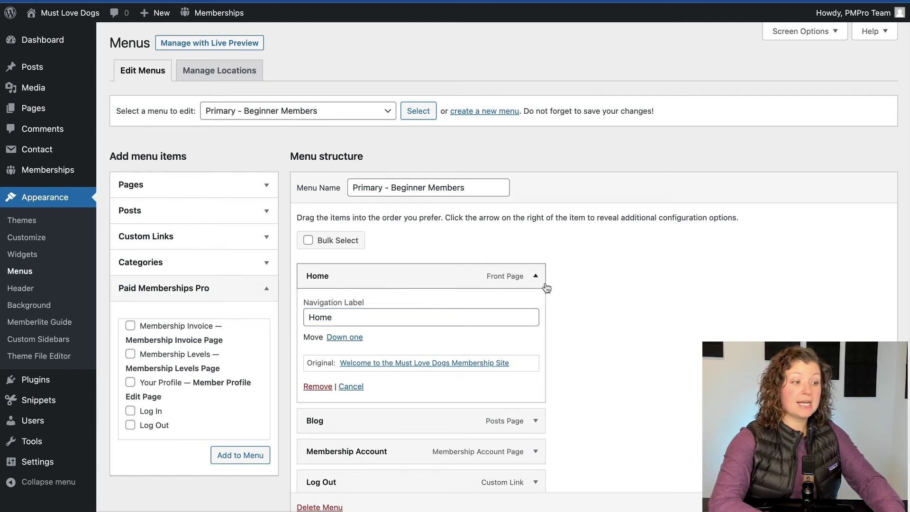
pyautogui.click(531, 282)
# - Add the Beginner Content category between Blog and Membership Account, then save the menu
pyautogui.click(191, 262)
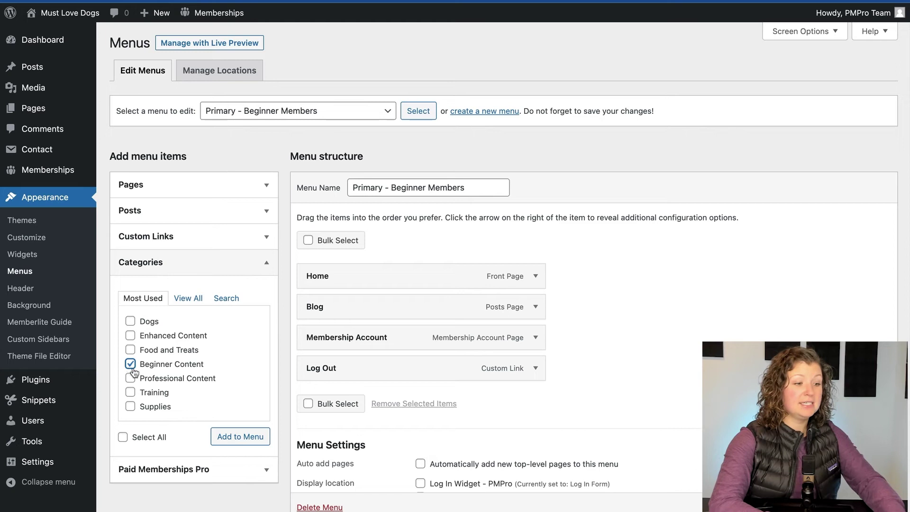
pyautogui.click(240, 435)
pyautogui.moveTo(364, 402); pyautogui.dragTo(361, 339)
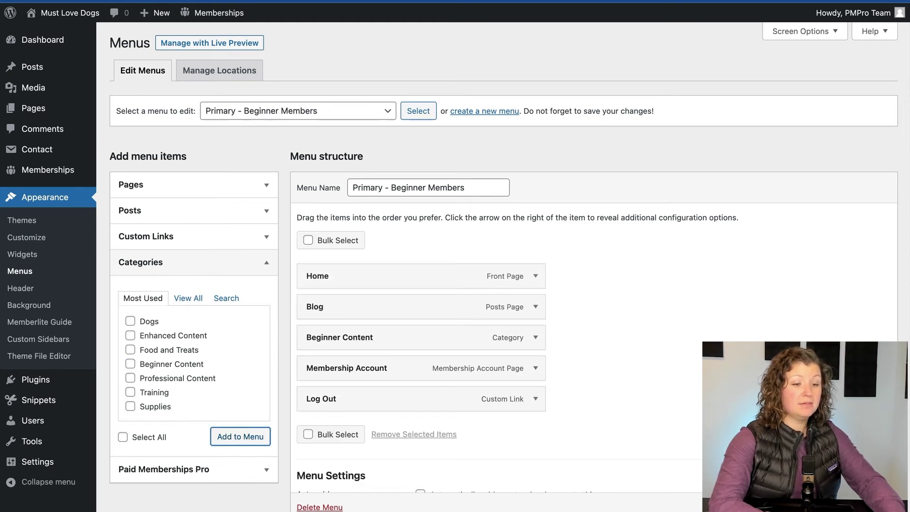
pyautogui.scroll(-8, 605, 235)
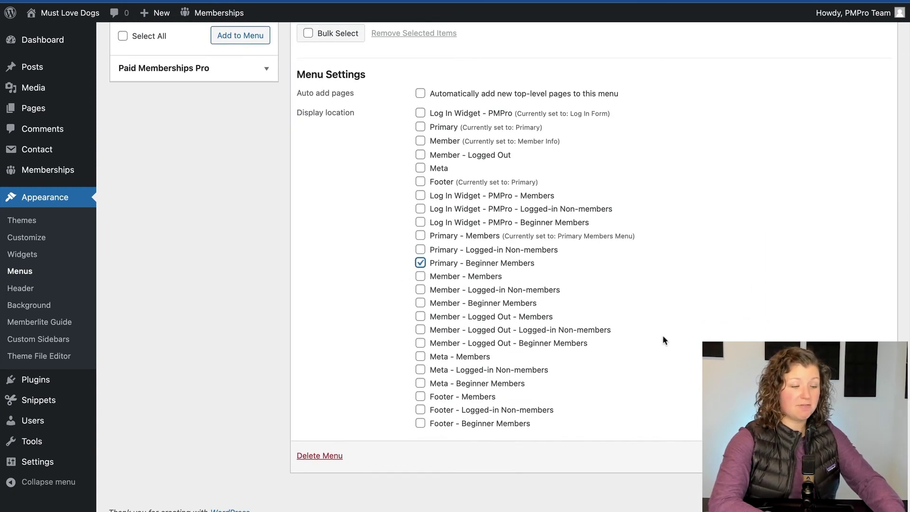
pyautogui.press('Return')
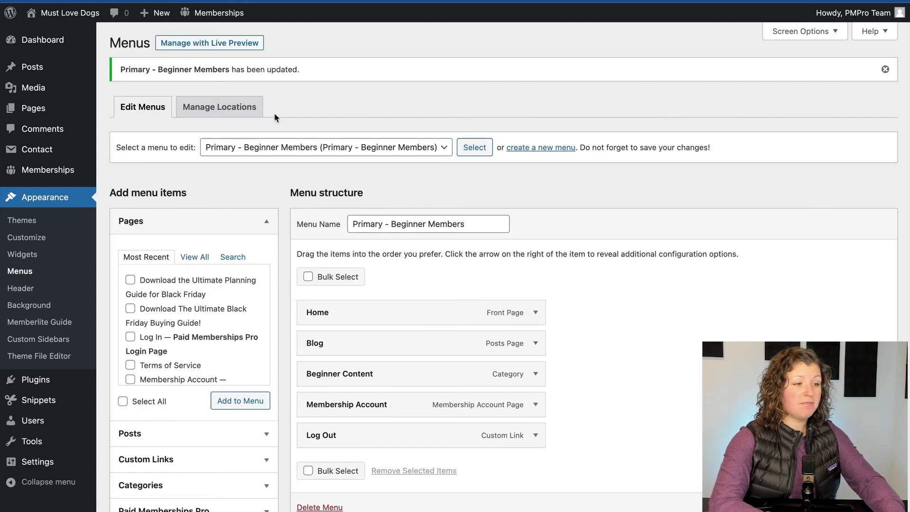
# - From the front-end home page, open Edit Profile in a new tab
pyautogui.click(45, 34)
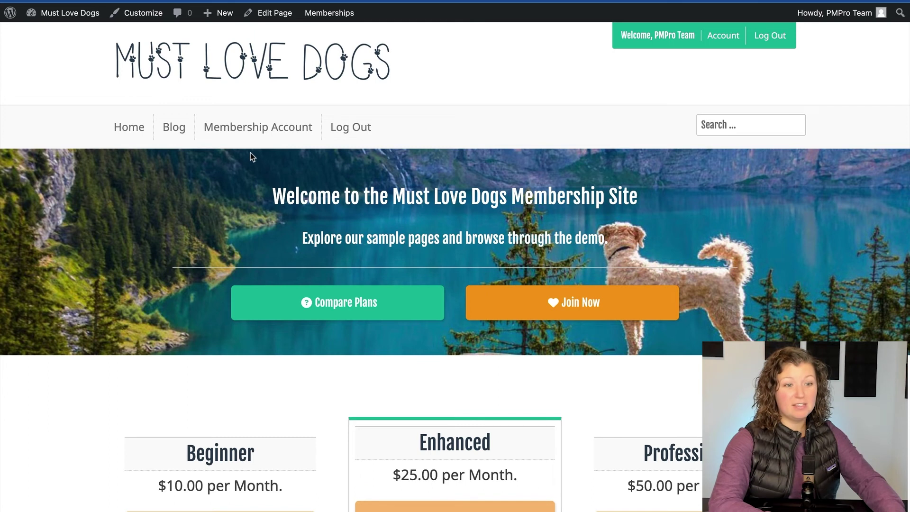
pyautogui.moveTo(833, 13)
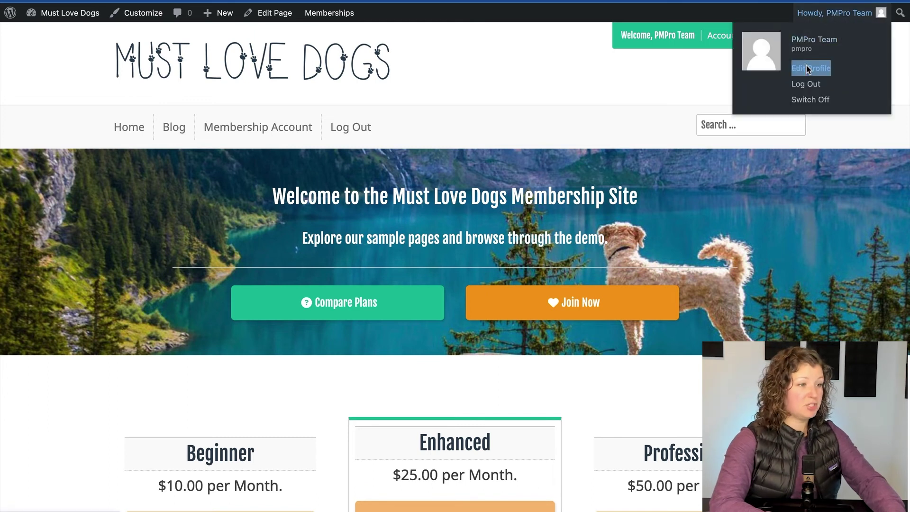
pyautogui.rightClick(808, 70)
pyautogui.click(626, 70)
pyautogui.hotkey('ctrl', 'Tab')
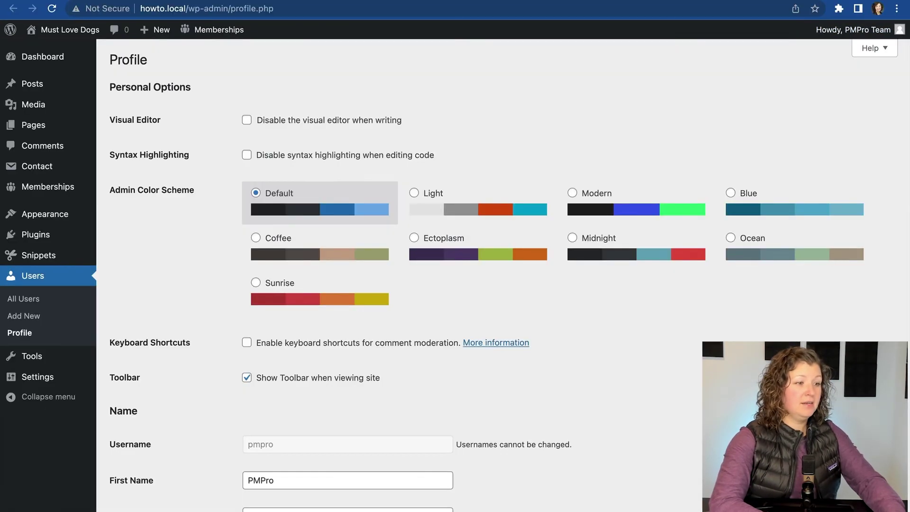
# - Set Current Level to Beginner, update the profile, and return to the home page tab
pyautogui.scroll(-20, 211, 171)
pyautogui.click(264, 172)
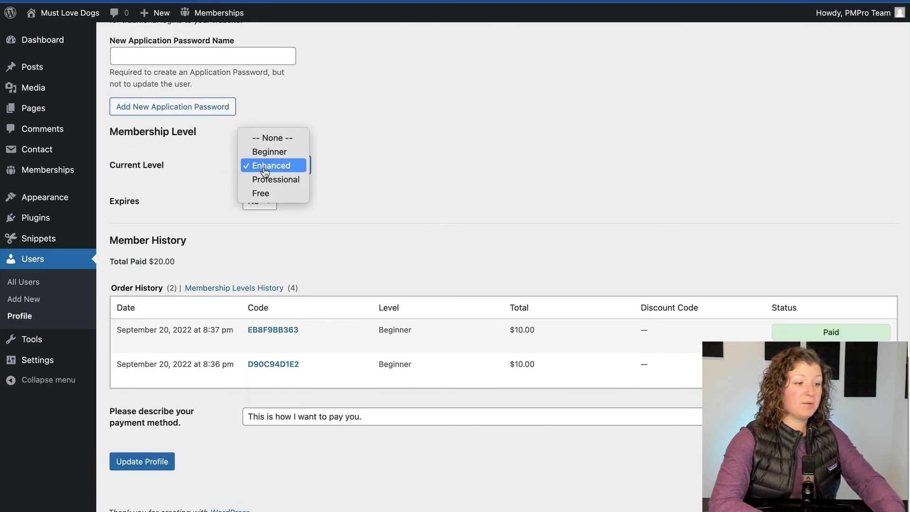
pyautogui.click(263, 166)
pyautogui.press('Up')
pyautogui.scroll(-3, 177, 393)
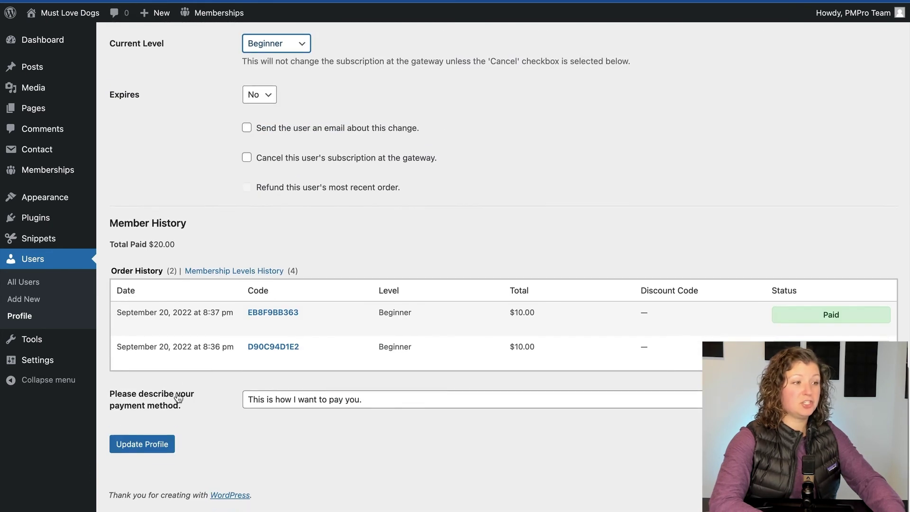
pyautogui.scroll(1, 178, 394)
pyautogui.click(156, 457)
pyautogui.hotkey('ctrl', 'shift', 'Tab')
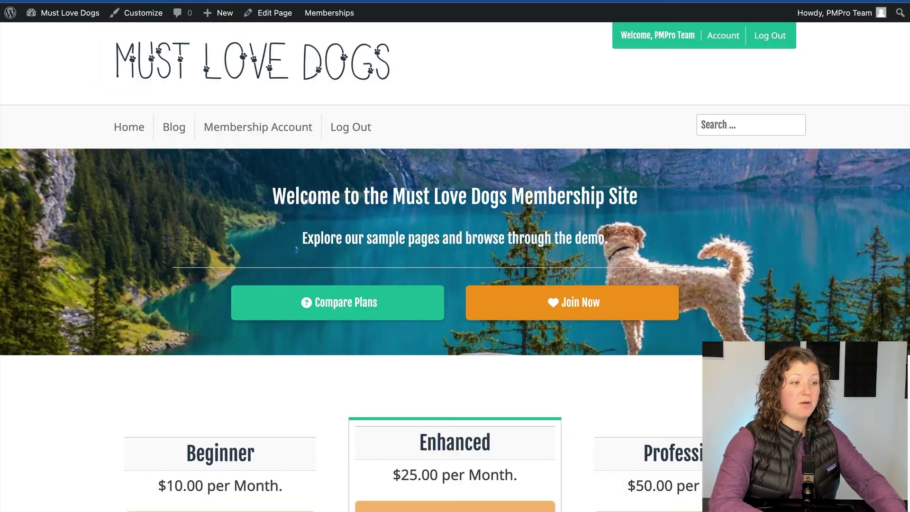
# - Reload the home page to confirm Beginner Content now shows in the main navigation
pyautogui.hotkey('ctrl', 'r')
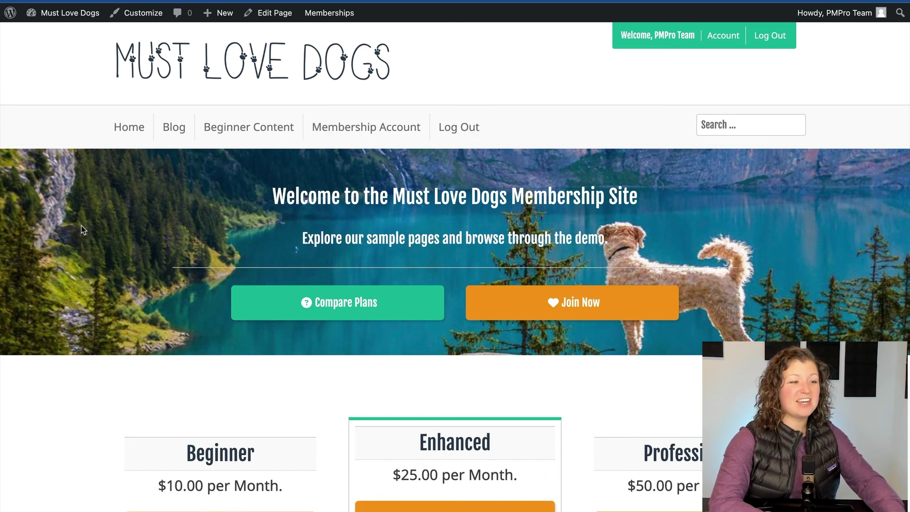